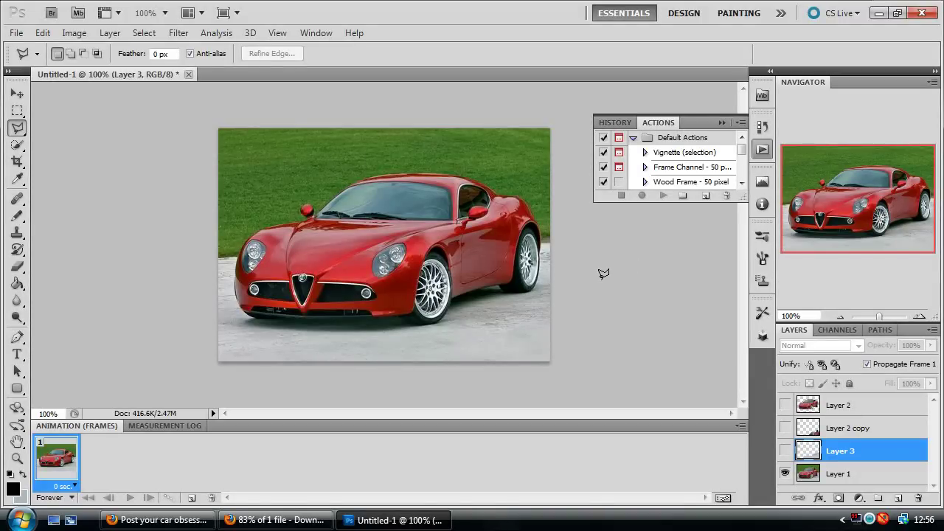
- Collapse the floating Actions panel into the dock
left_click(723, 121)
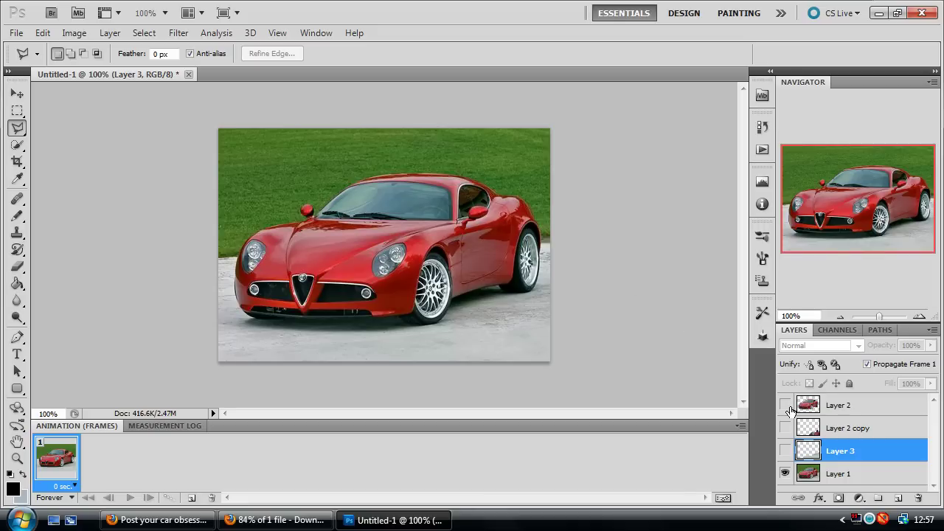
- Hide and then restore the green background photo to check the car cutout
left_click(785, 474)
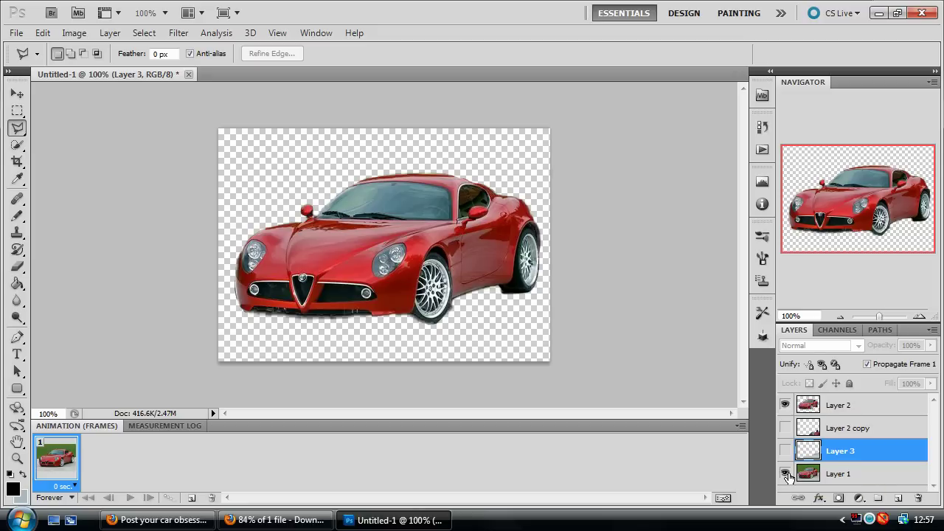
left_click(785, 474)
left_click(785, 474)
left_click(785, 474)
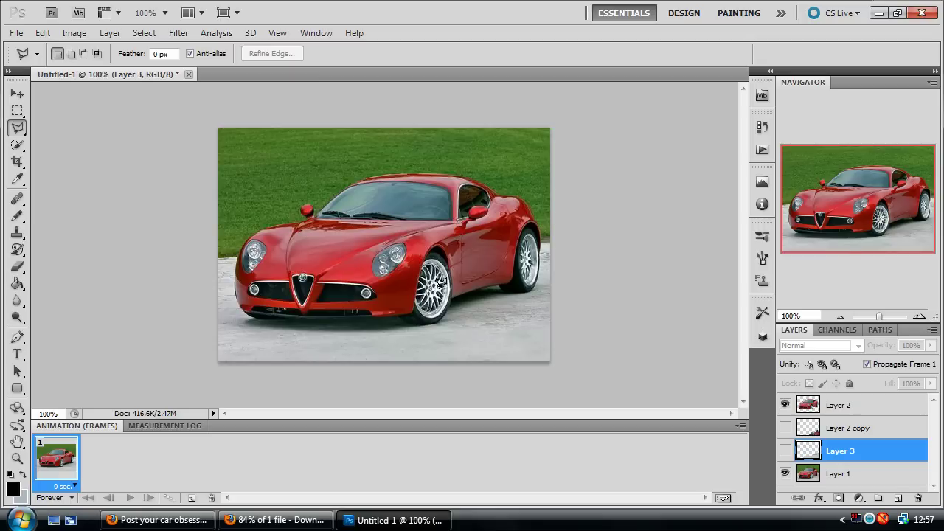
- Show Layer 2 copy's flipped car, test moving it upward, then undo the move
left_click(841, 413)
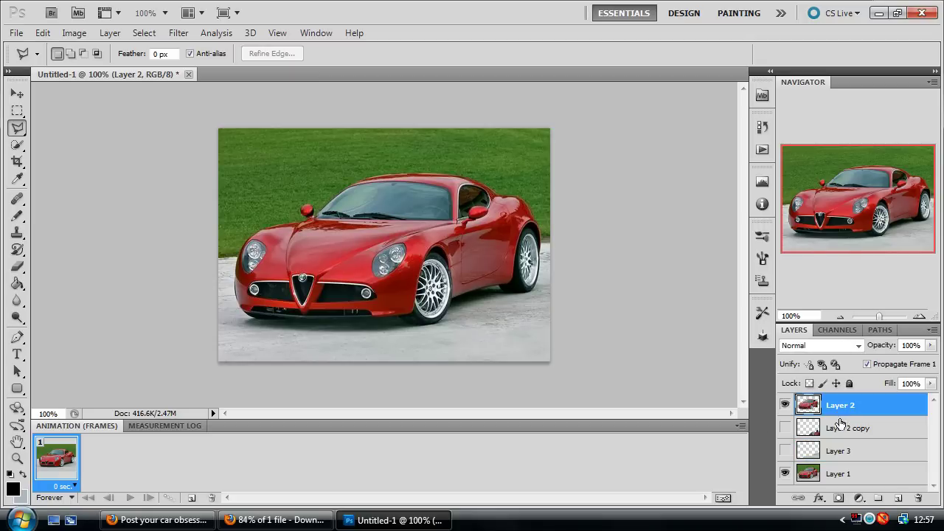
left_click(840, 428)
left_click(782, 429)
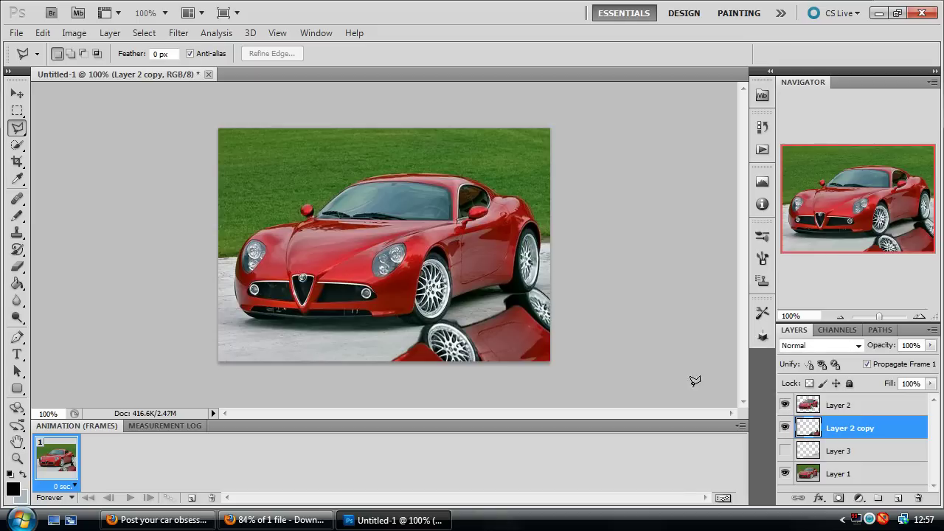
left_click(17, 93)
left_click_drag(477, 327, 426, 148)
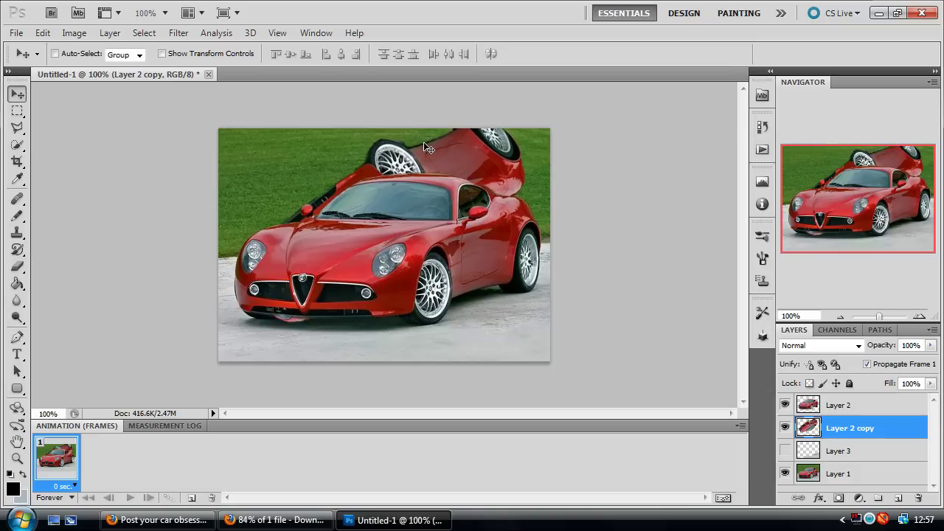
key("ctrl+z")
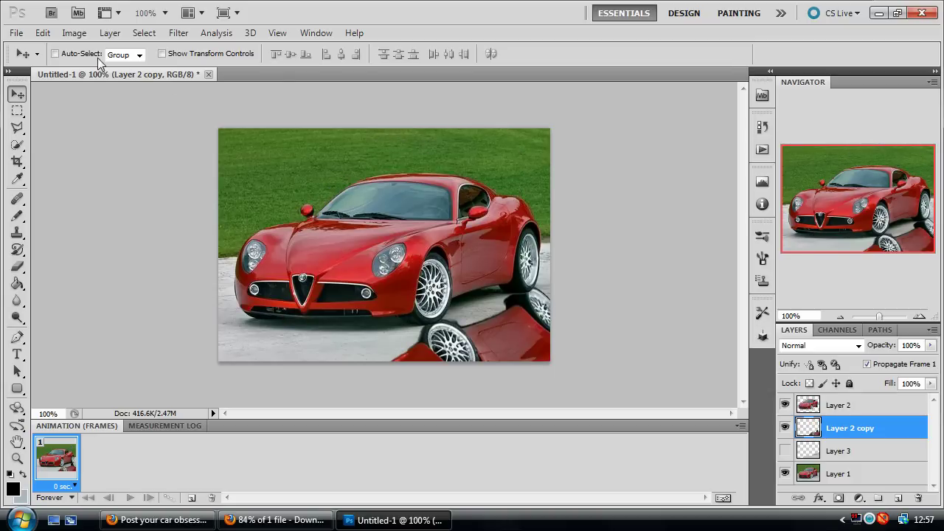
left_click(41, 33)
mouse_move(155, 293)
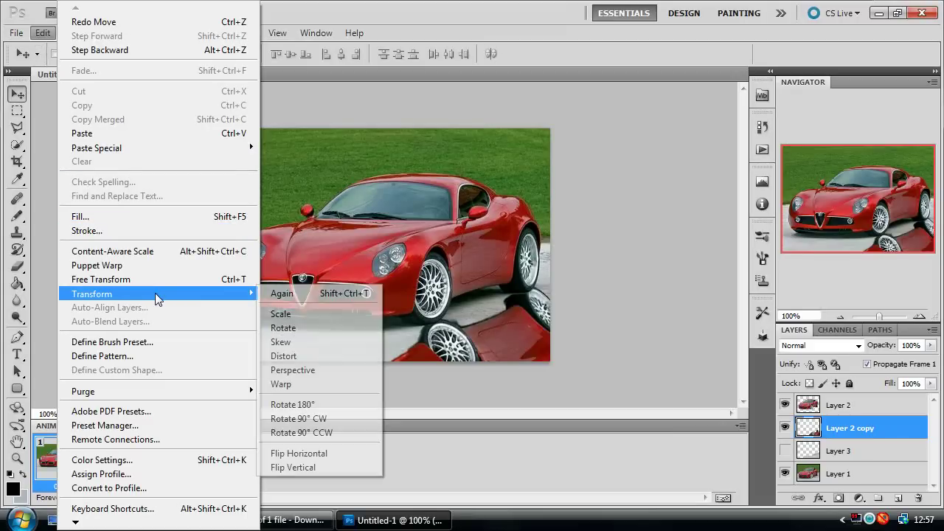
left_click(323, 331)
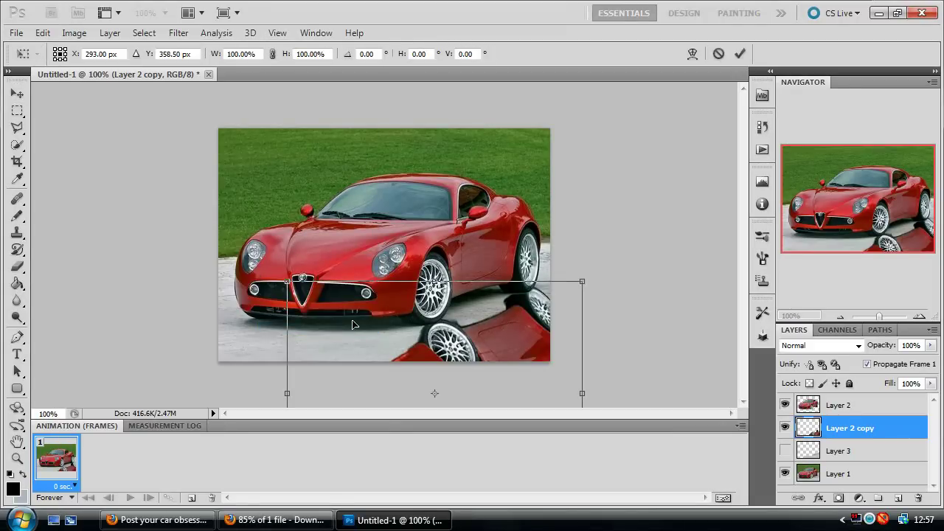
left_click_drag(287, 282, 307, 177)
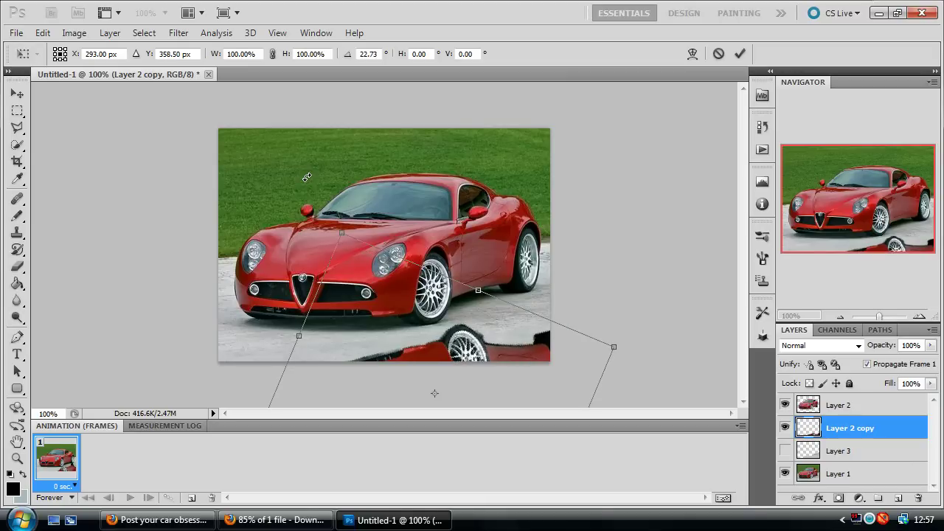
key("ctrl+z")
key("Escape")
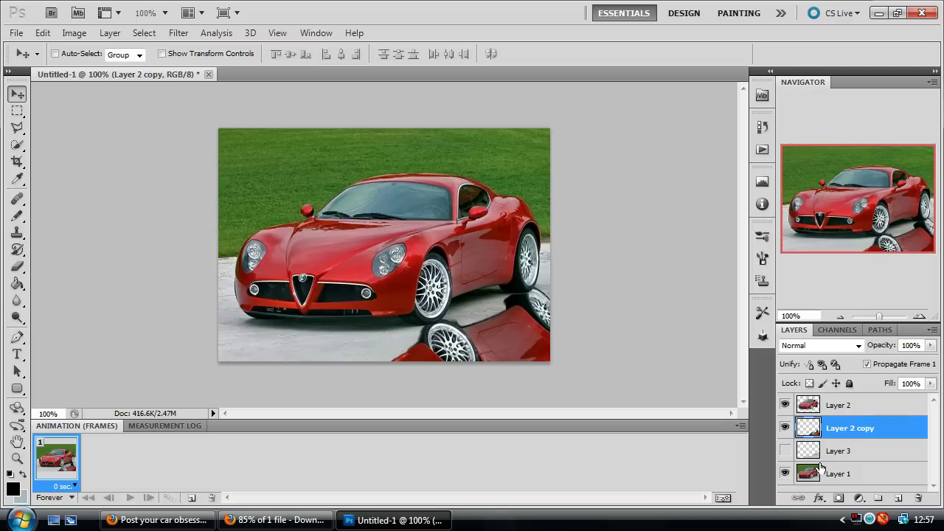
- Select Layer 1 and hide the other layers to view Layer 3's pavement piece alone
left_click(845, 480)
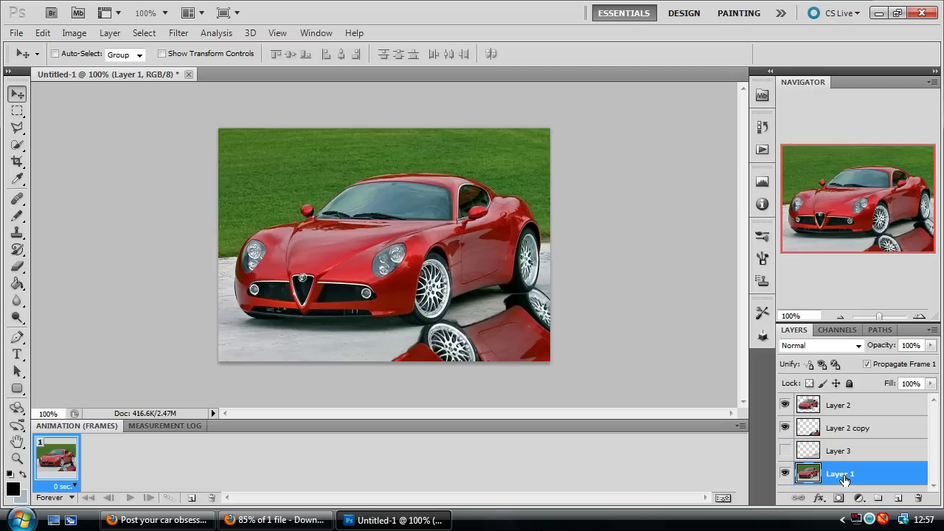
left_click(785, 451)
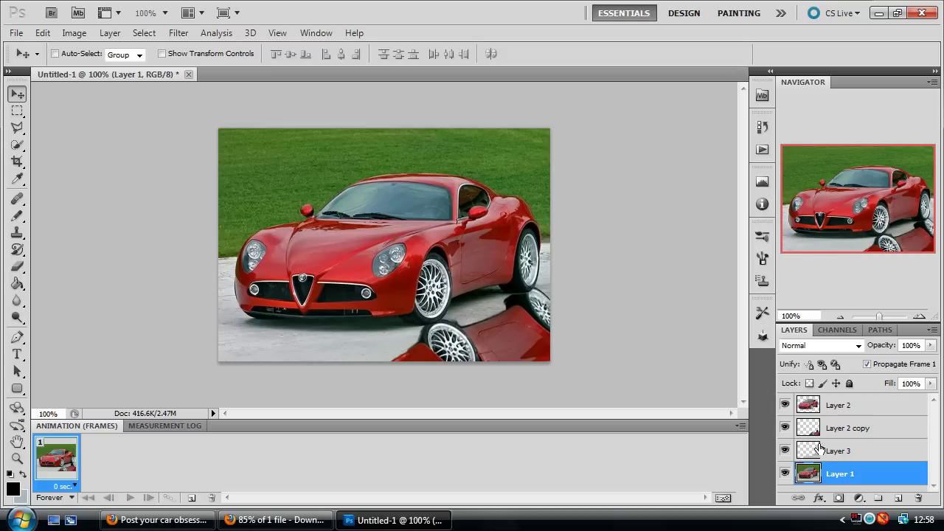
left_click(785, 428)
left_click(786, 405)
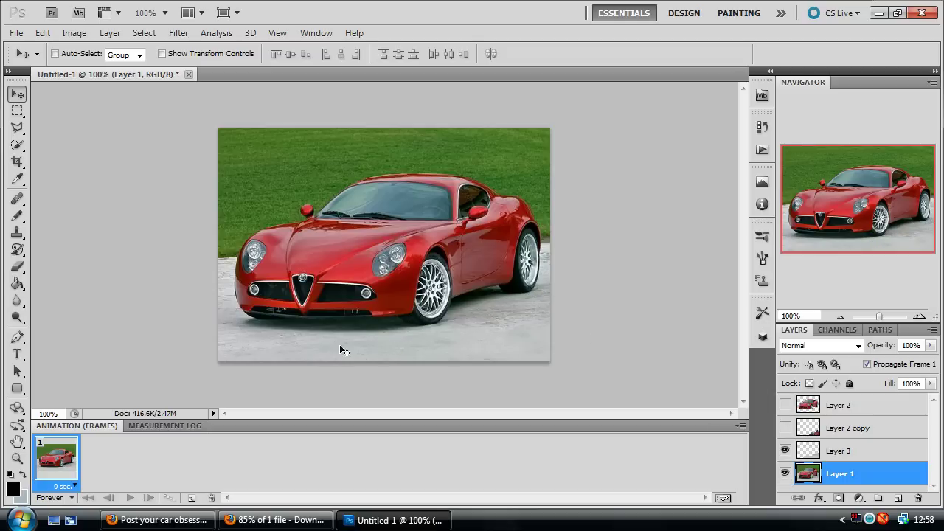
left_click(785, 475)
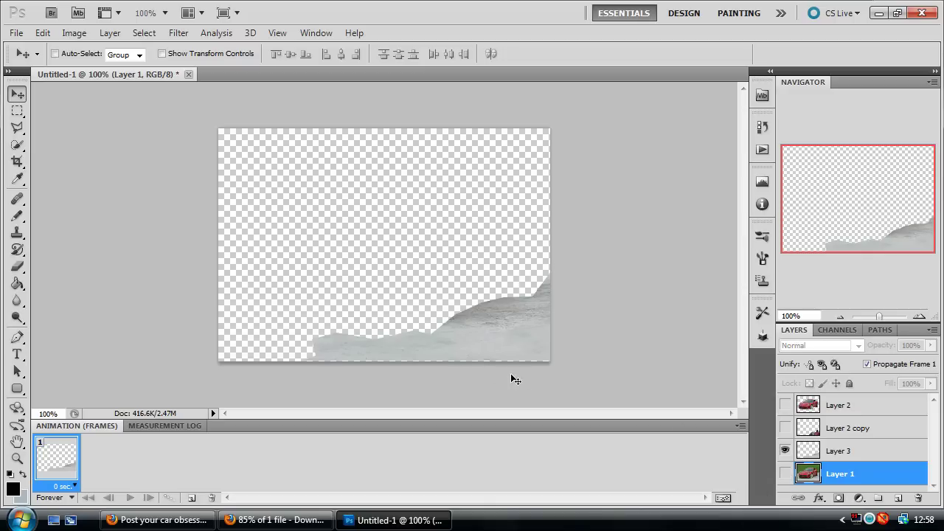
- Turn the background, reflection and Layer 2 car back on alongside the pavement
left_click(786, 473)
left_click(786, 428)
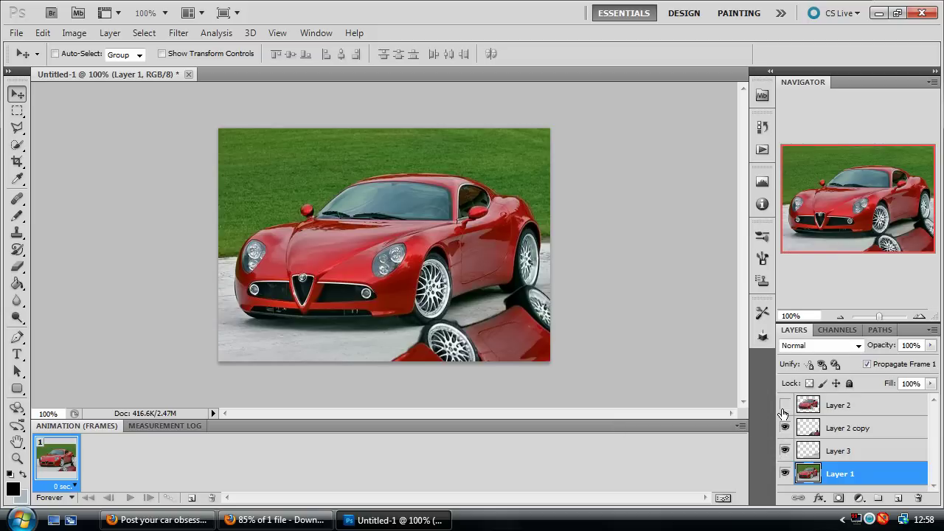
left_click(786, 405)
- Create a new Layer 4 and drag it to the top of the layer stack
left_click(110, 32)
mouse_move(150, 14)
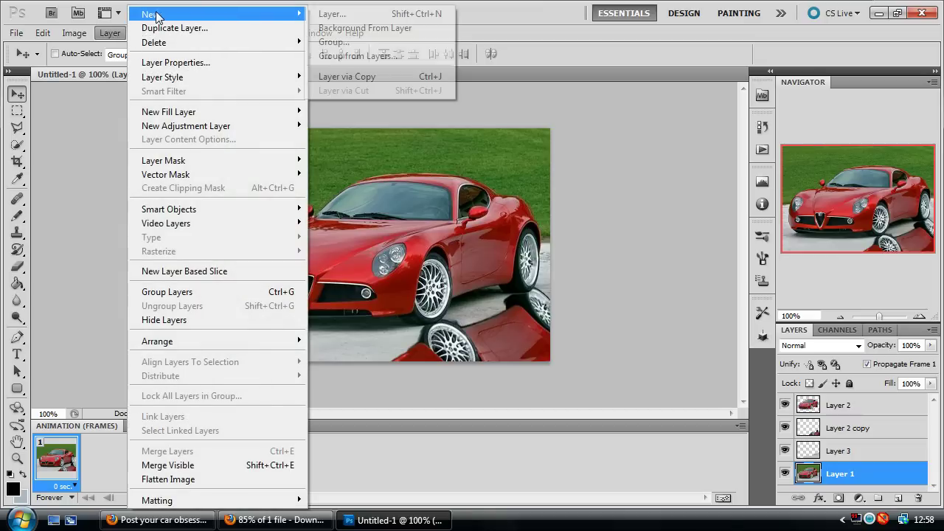
left_click(347, 15)
left_click(599, 158)
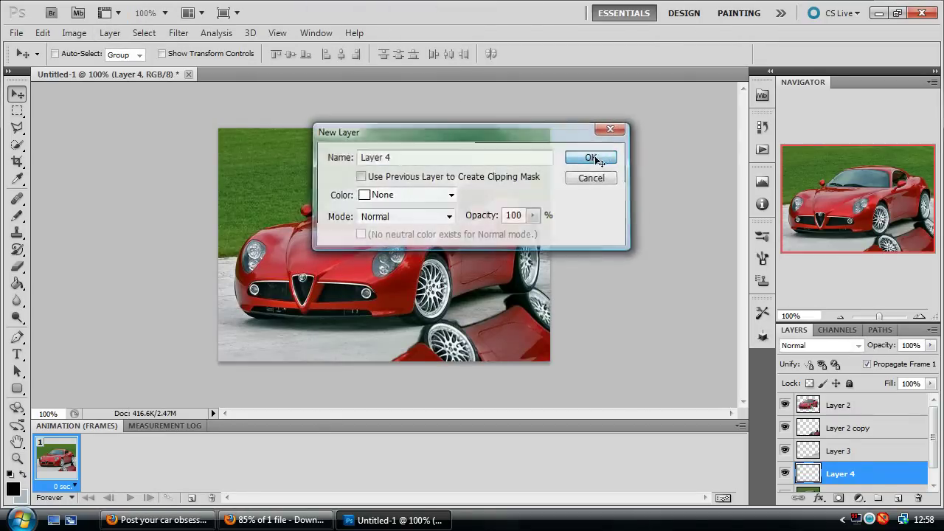
left_click_drag(846, 474, 840, 399)
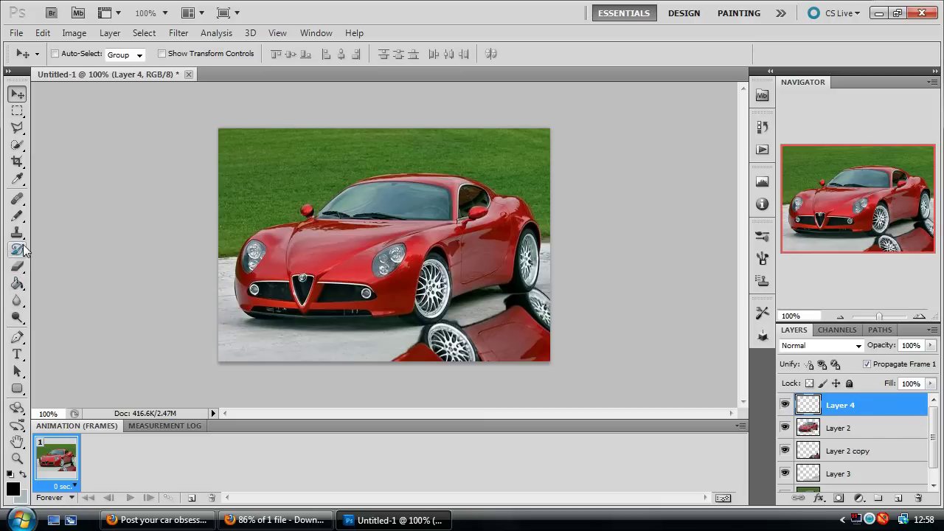
- Fill Layer 4 with solid black using the Paint Bucket
left_click(18, 266)
left_click(18, 284)
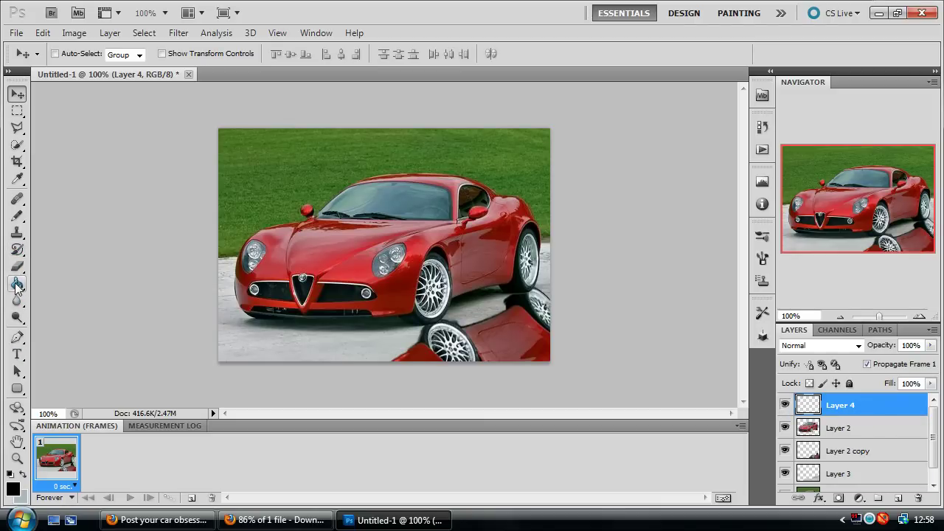
left_click(361, 248)
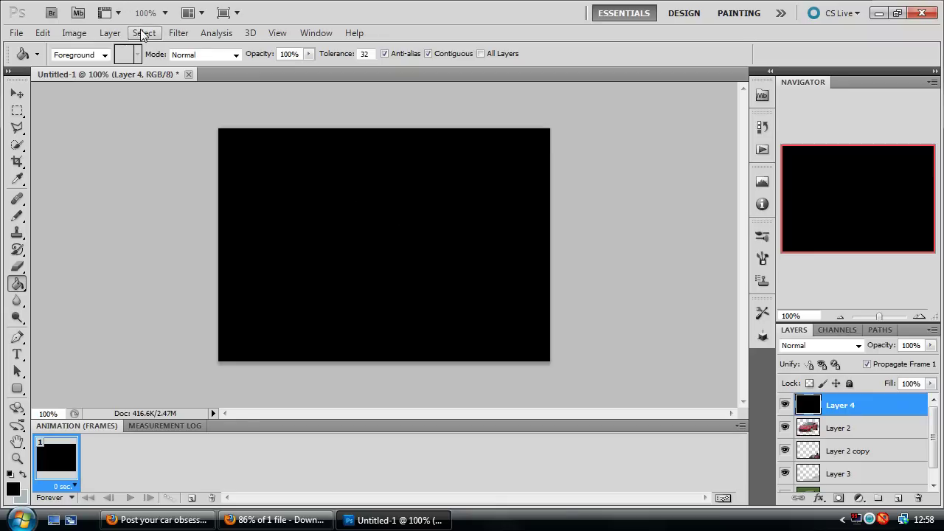
- Add 82.23% monochromatic Gaussian noise to the black Layer 4
left_click(178, 33)
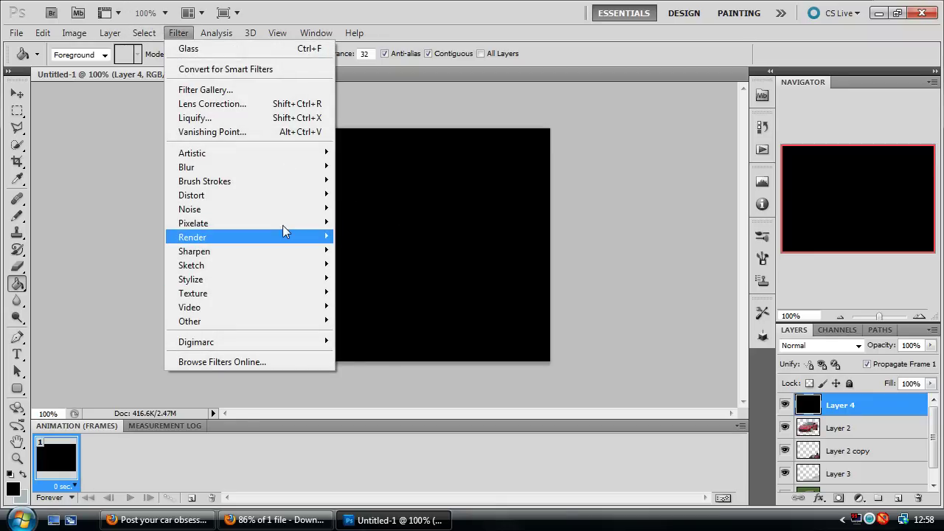
mouse_move(284, 208)
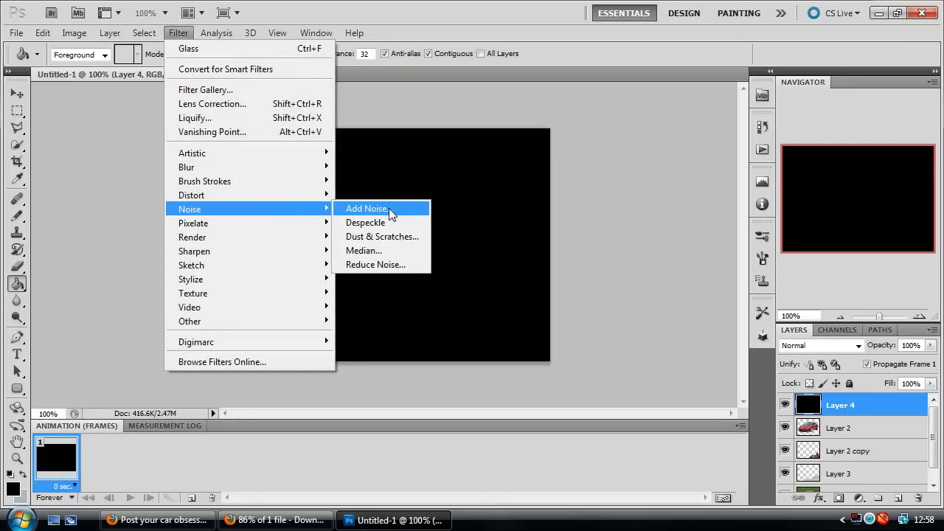
left_click(389, 208)
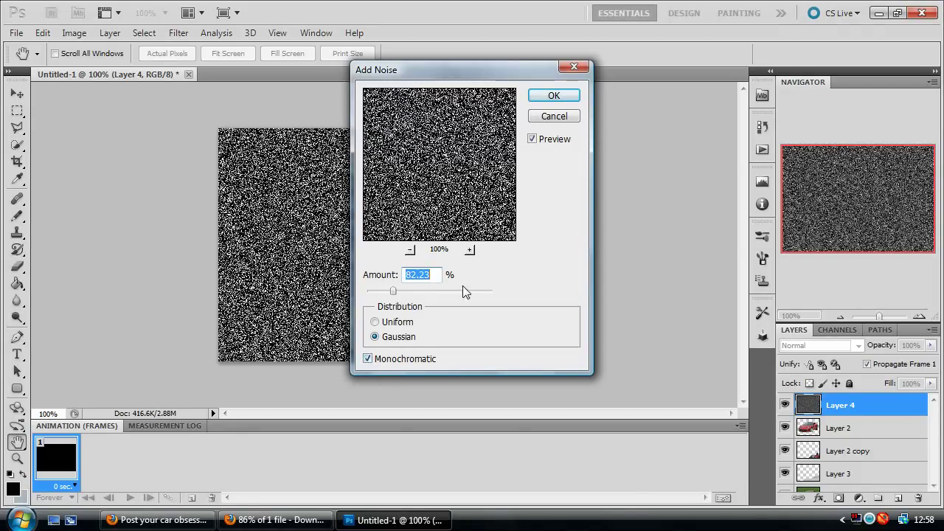
left_click(554, 95)
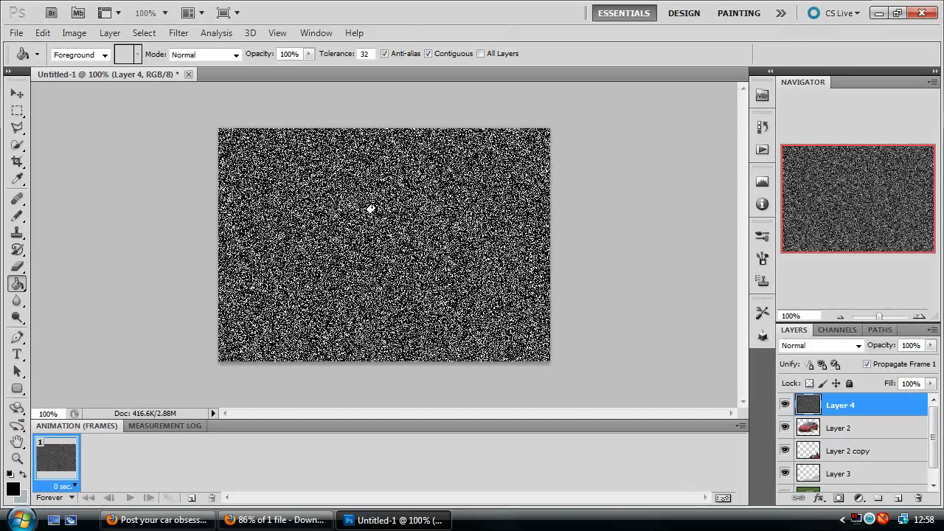
- Apply a Motion Blur of angle -66° and distance 12 pixels to Layer 4's noise
left_click(180, 34)
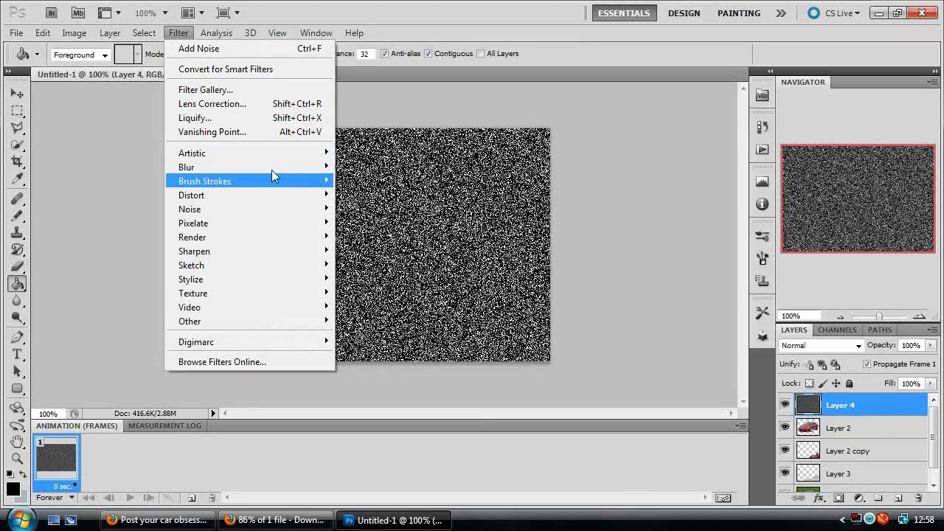
mouse_move(274, 167)
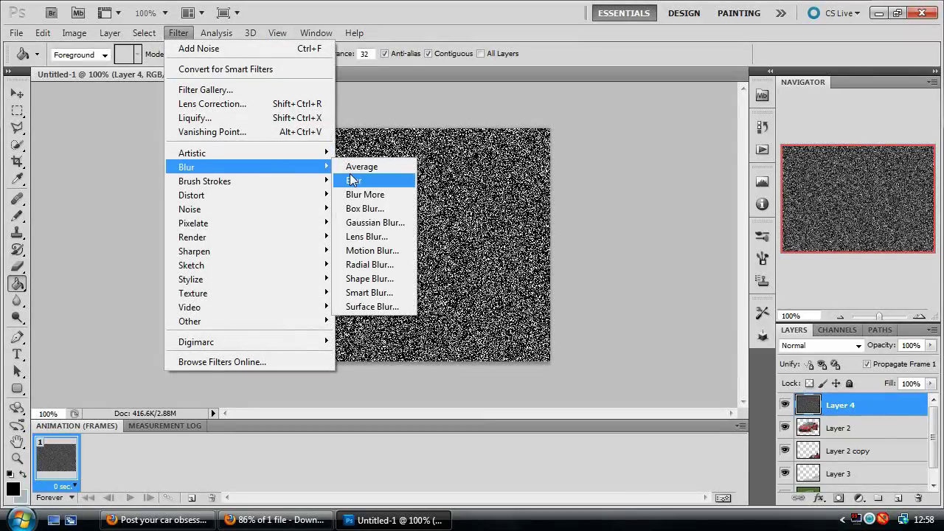
left_click(381, 251)
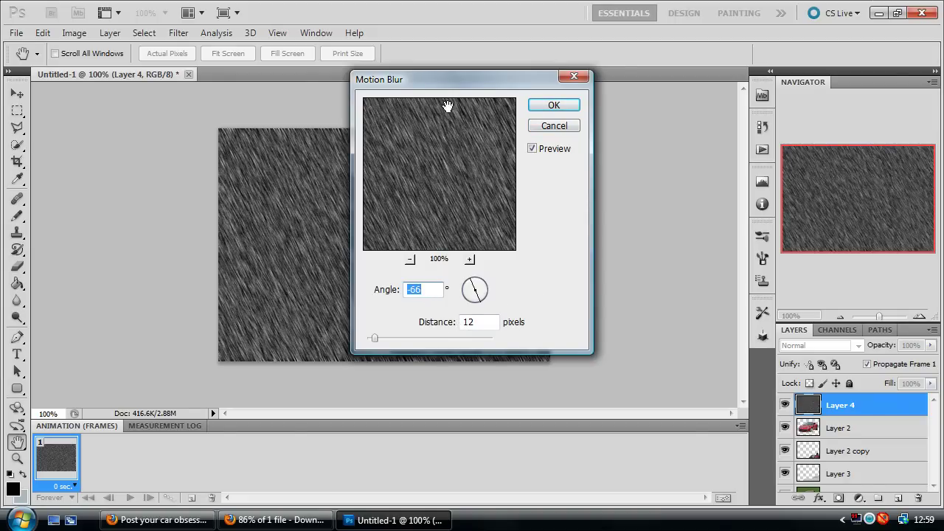
left_click(558, 106)
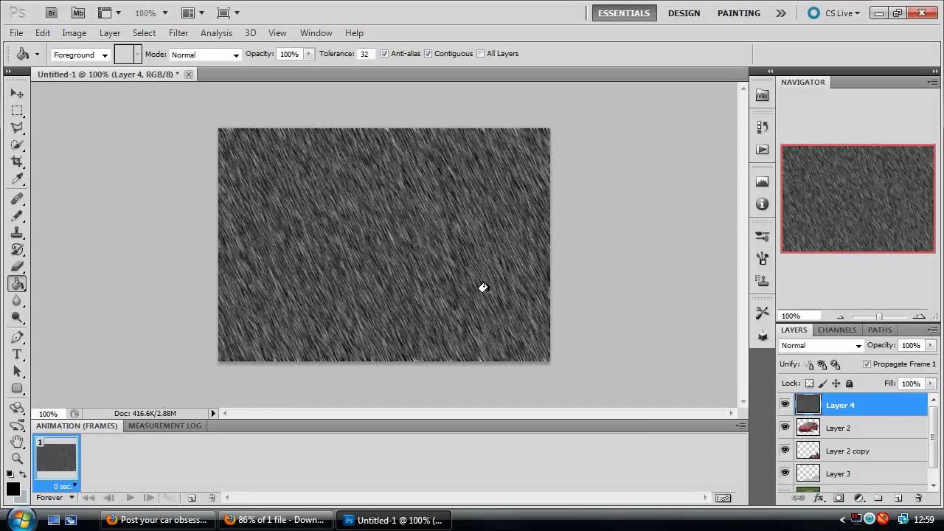
- Set the rain layer's blend mode to Soft Light, then hide it
left_click(863, 349)
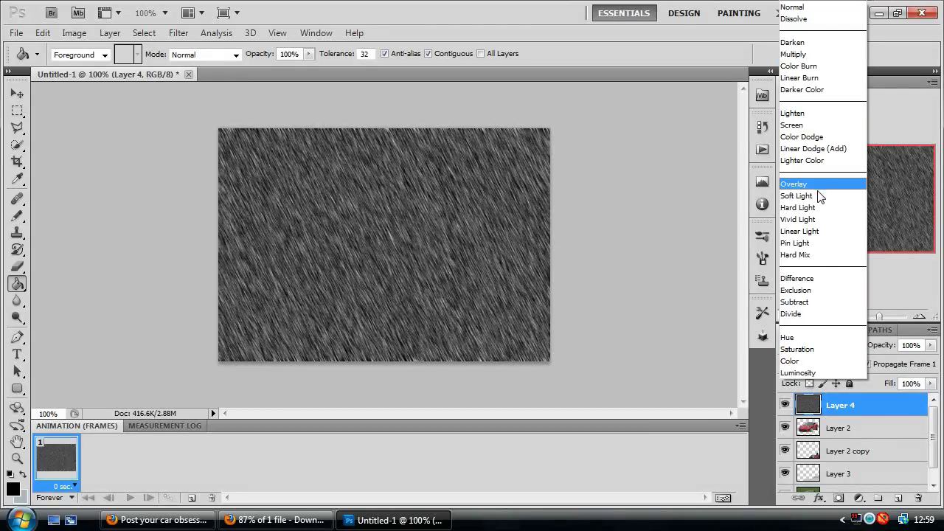
left_click(820, 196)
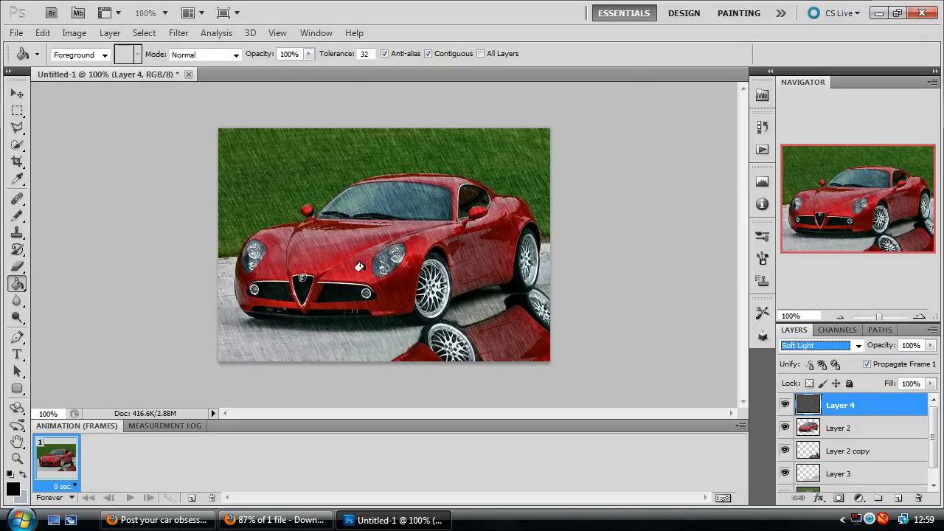
left_click(785, 405)
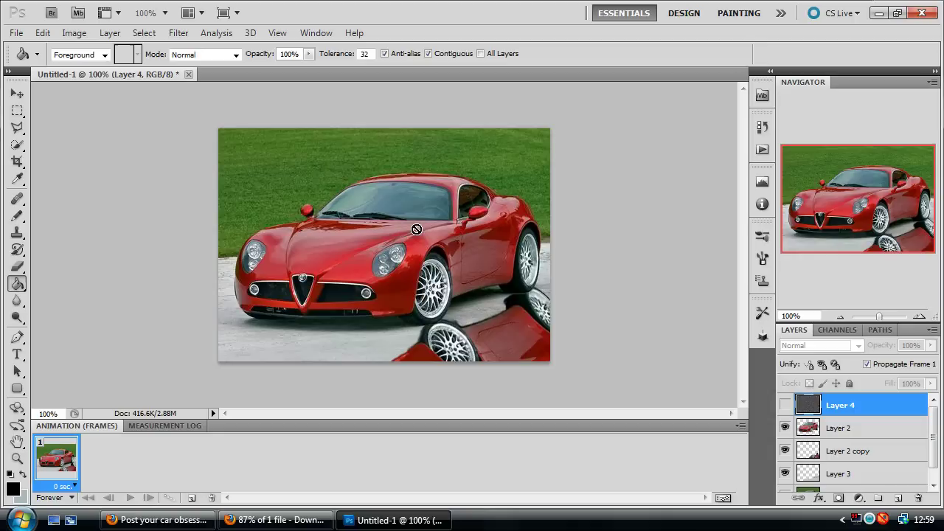
- Select Layer 3, the pavement layer
left_click(842, 453)
left_click(843, 474)
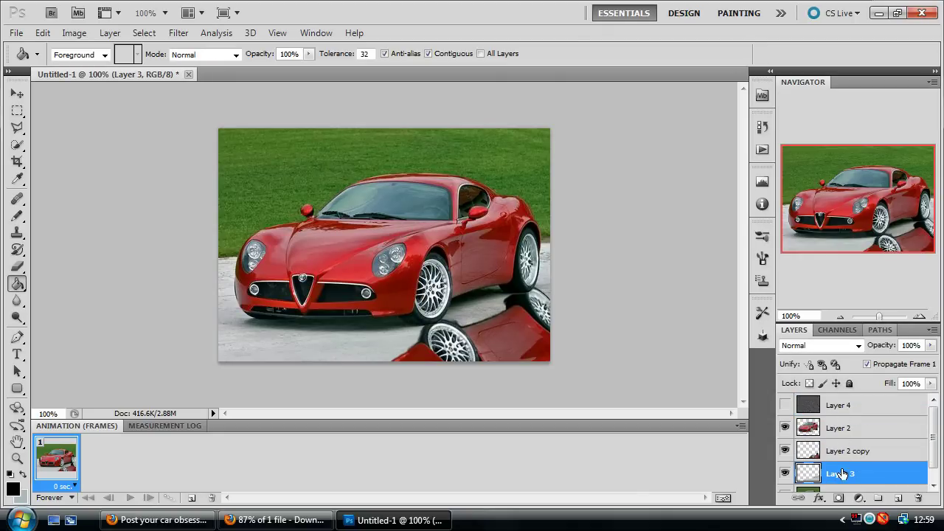
left_click(853, 459)
left_click(852, 474)
left_click(839, 456)
left_click(836, 472)
- Apply Frosted Glass to the pavement: Distortion 5, Smoothness 6, Scaling 113%, Invert on
left_click(178, 32)
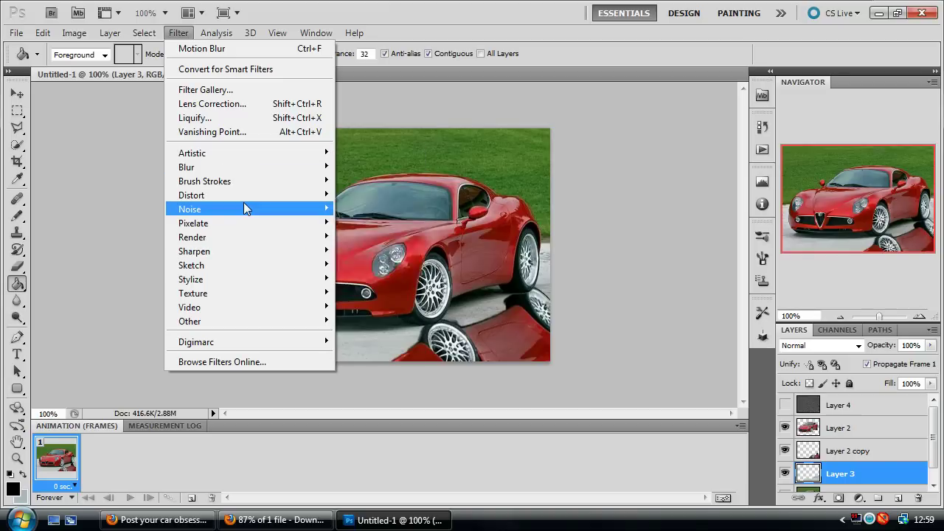
mouse_move(236, 209)
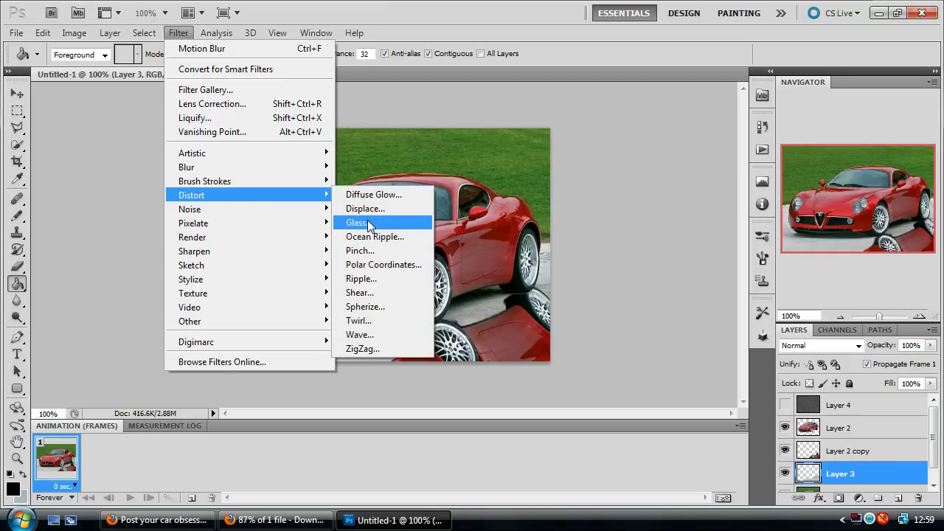
left_click(367, 223)
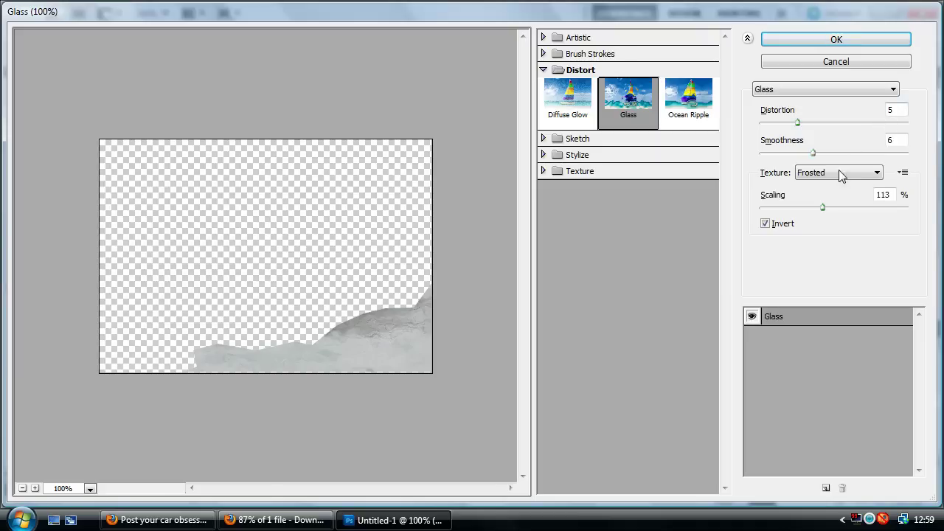
left_click(791, 184)
left_click(766, 225)
left_click(767, 228)
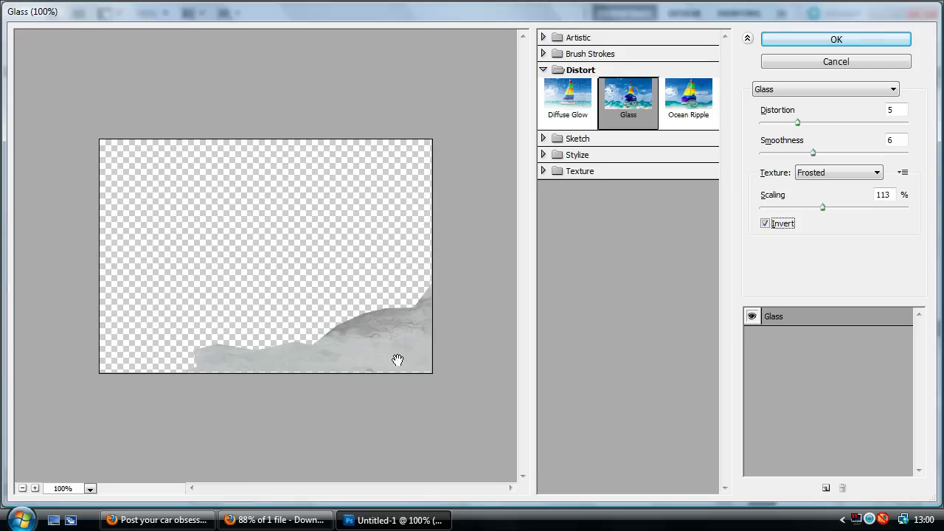
left_click(867, 42)
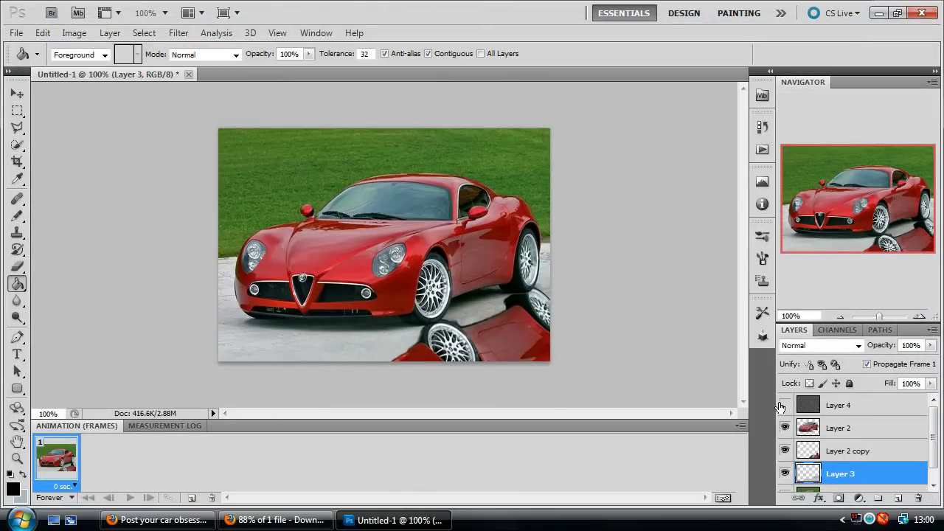
- Select Layer 2 copy and apply the same Frosted Glass distortion to the reflected car
left_click(839, 452)
left_click(103, 35)
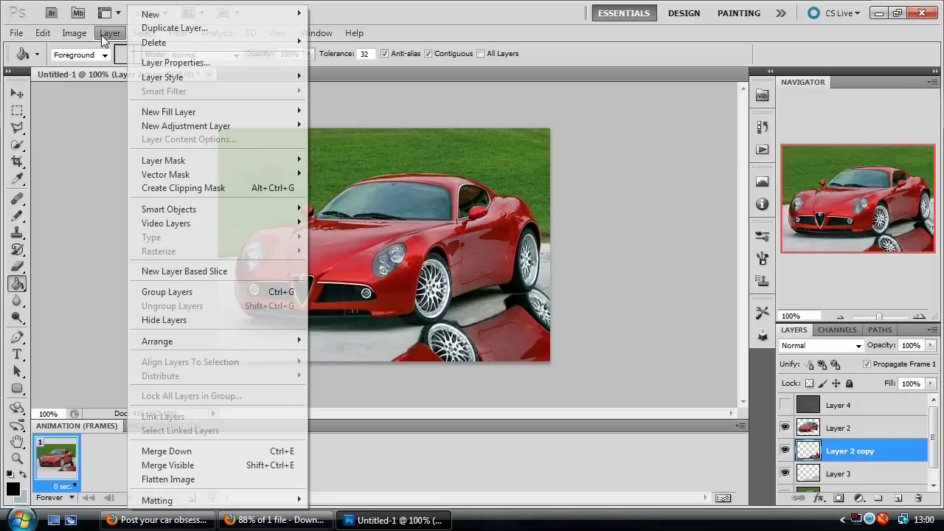
mouse_move(185, 37)
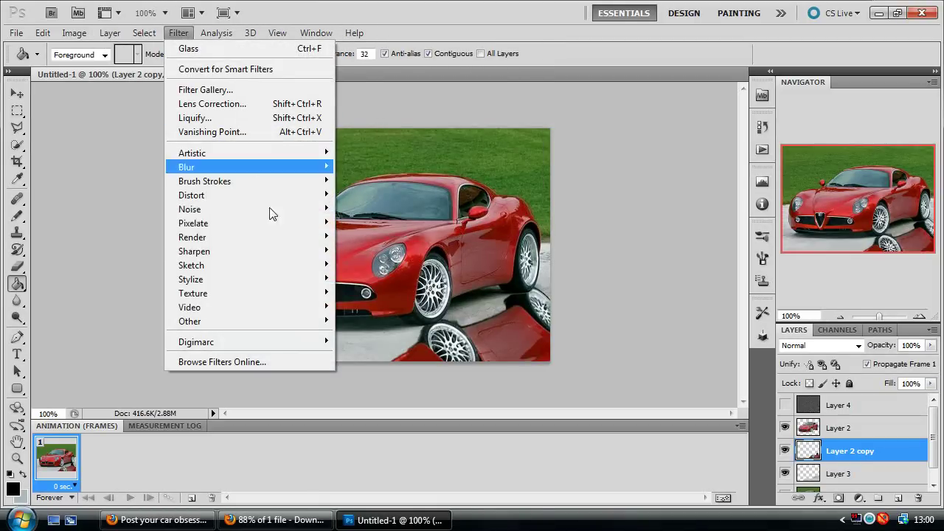
mouse_move(268, 196)
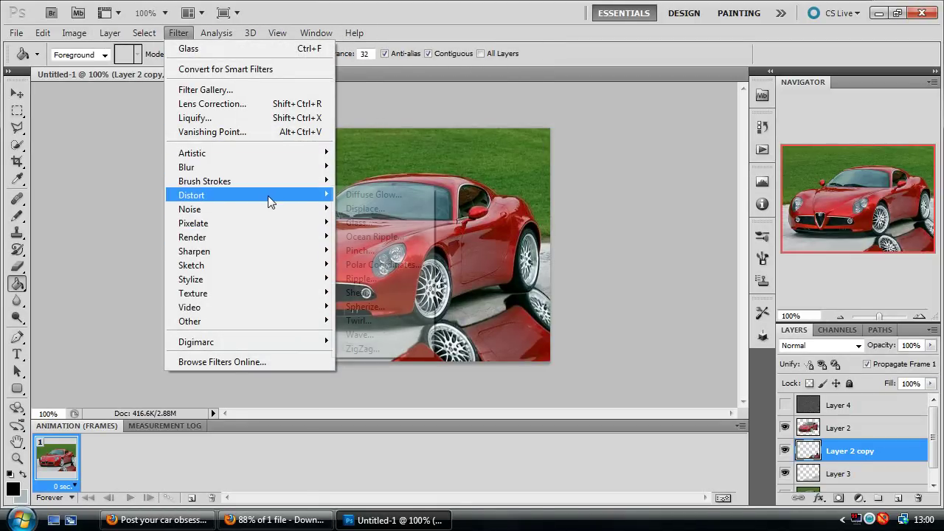
left_click(392, 223)
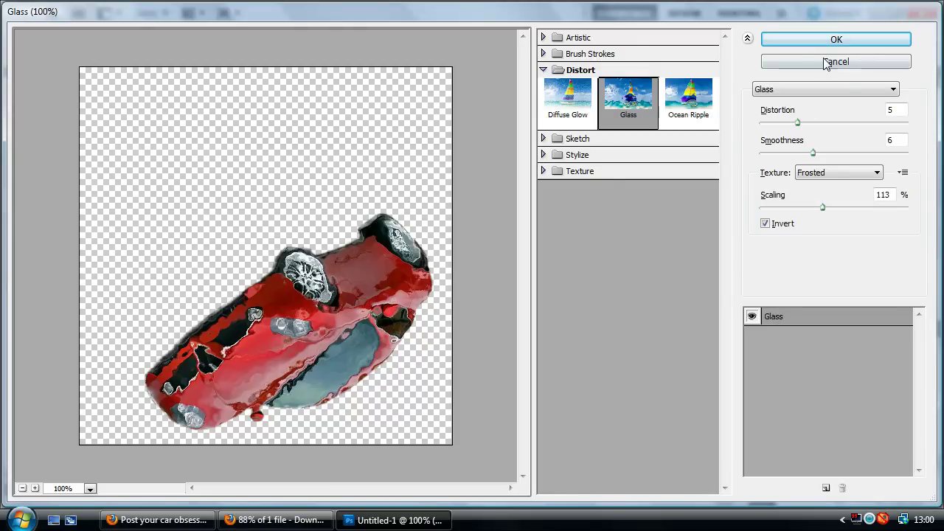
left_click(836, 39)
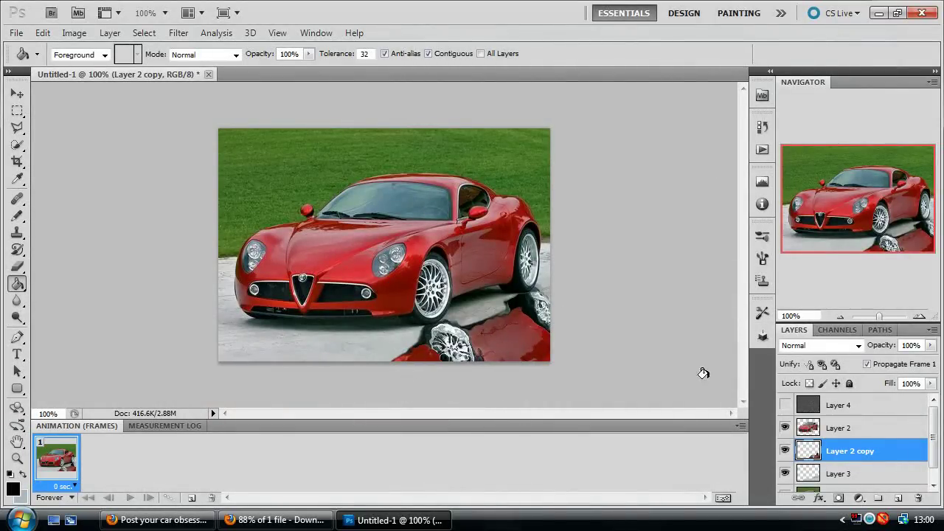
- Set Layer 3's blend mode to Soft Light
left_click(842, 476)
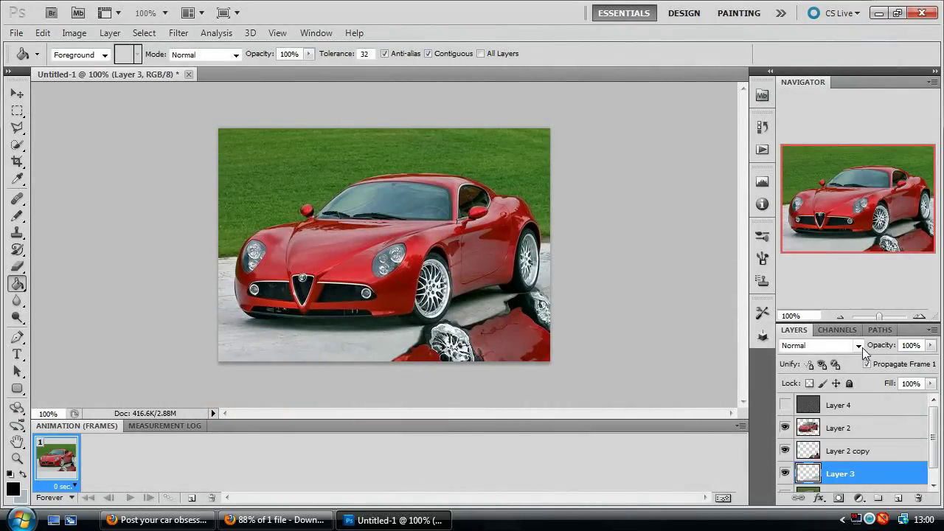
left_click(821, 345)
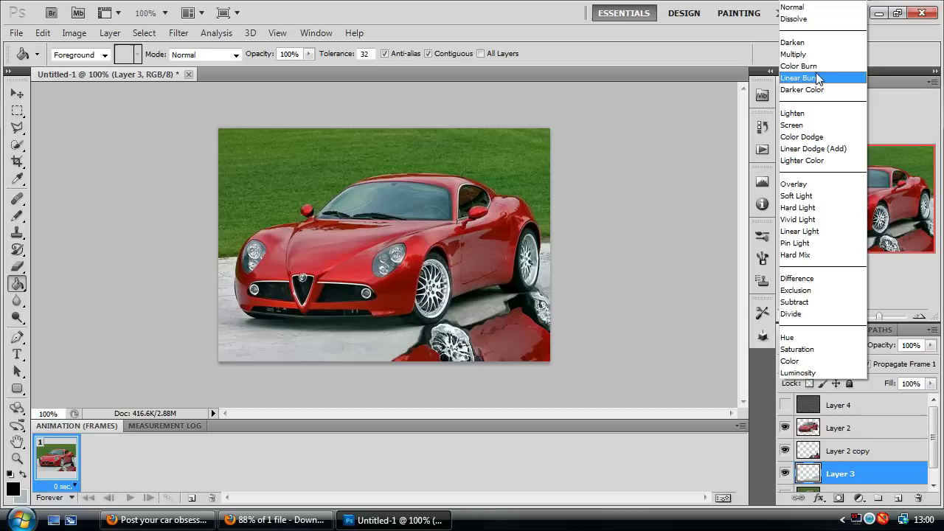
left_click(816, 198)
- Select Layer 2 copy and set its blend mode to Soft Light as well
left_click(858, 444)
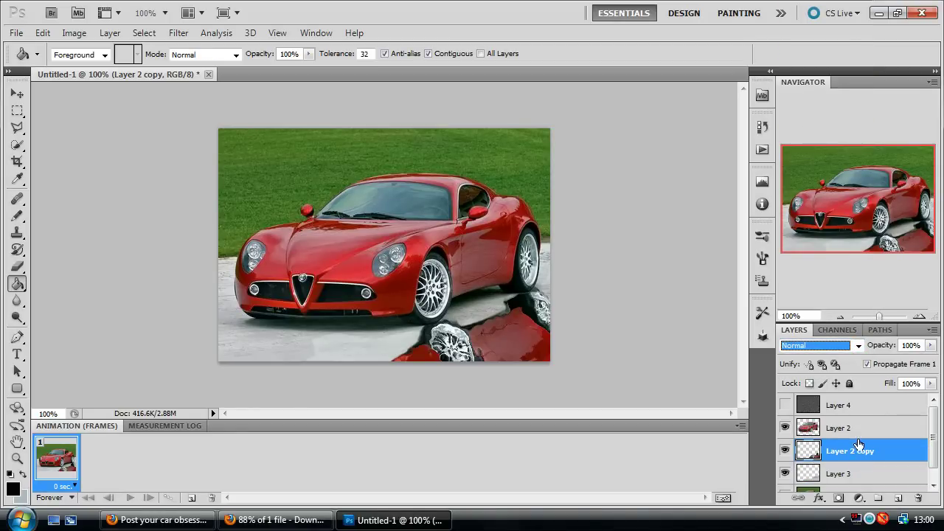
left_click(861, 349)
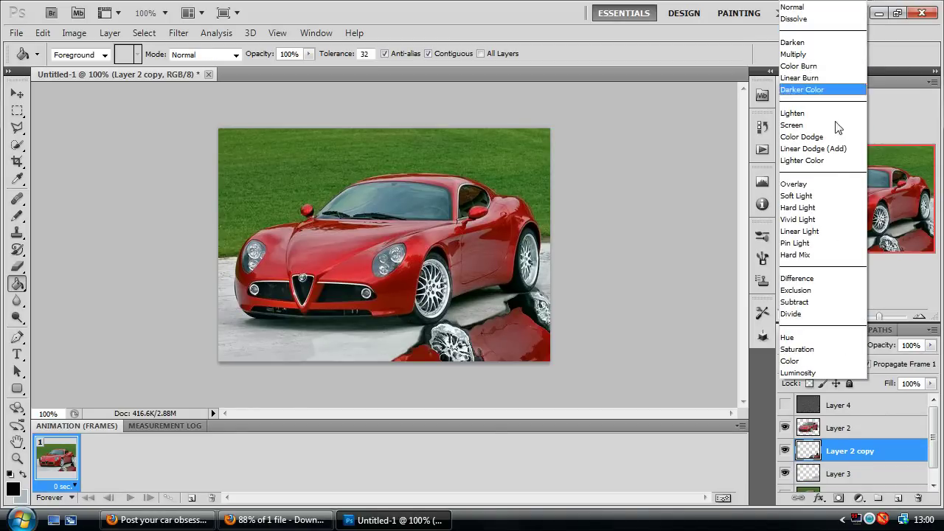
left_click(836, 196)
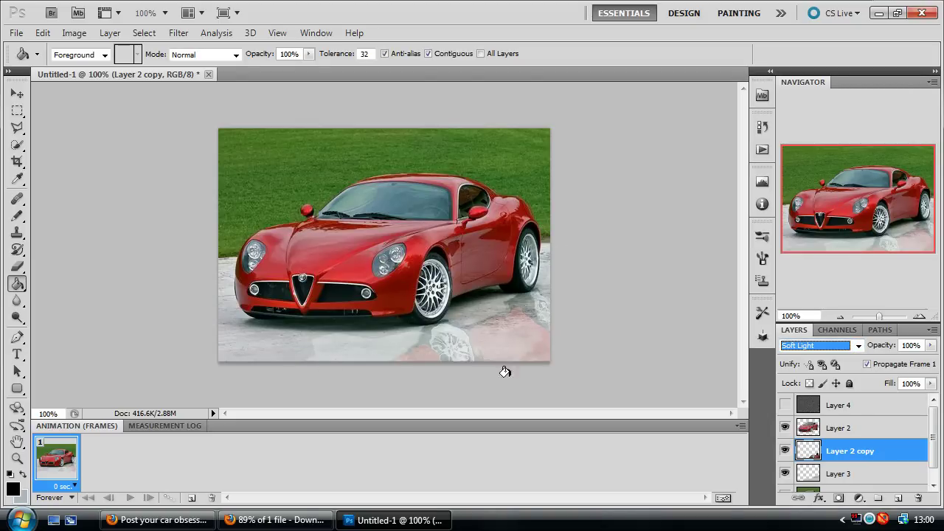
- Show the rain layer, select Layer 3, and try Normal, Overlay, Darken and Multiply blending
left_click(785, 405)
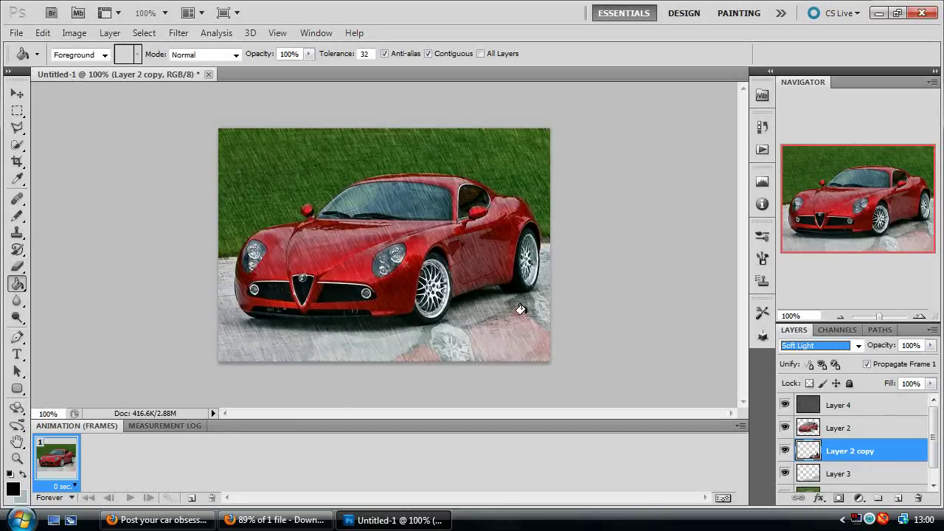
scroll(813, 472, "down", 1)
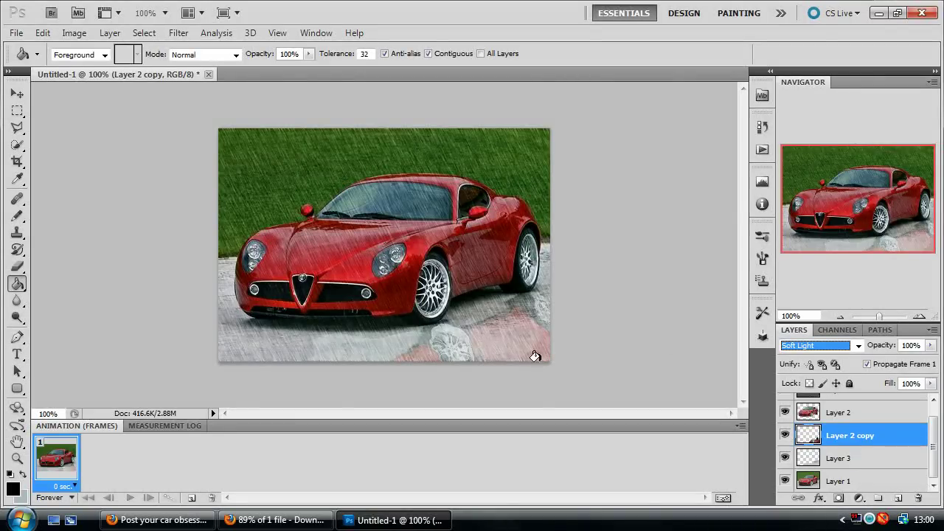
left_click(841, 461)
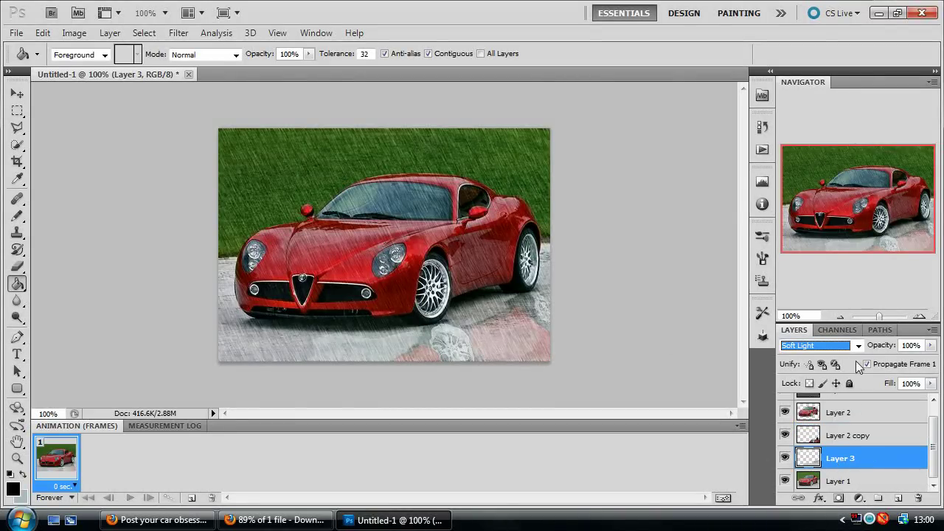
left_click(860, 351)
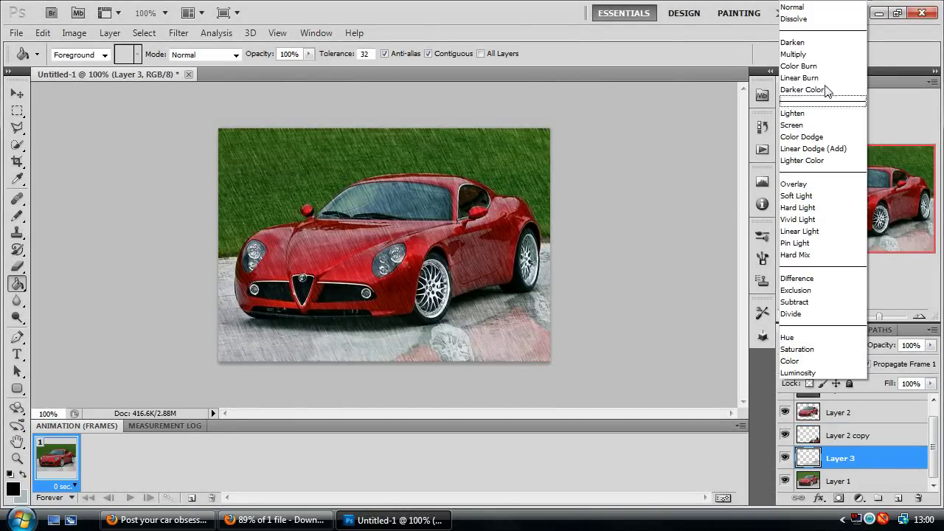
left_click(818, 9)
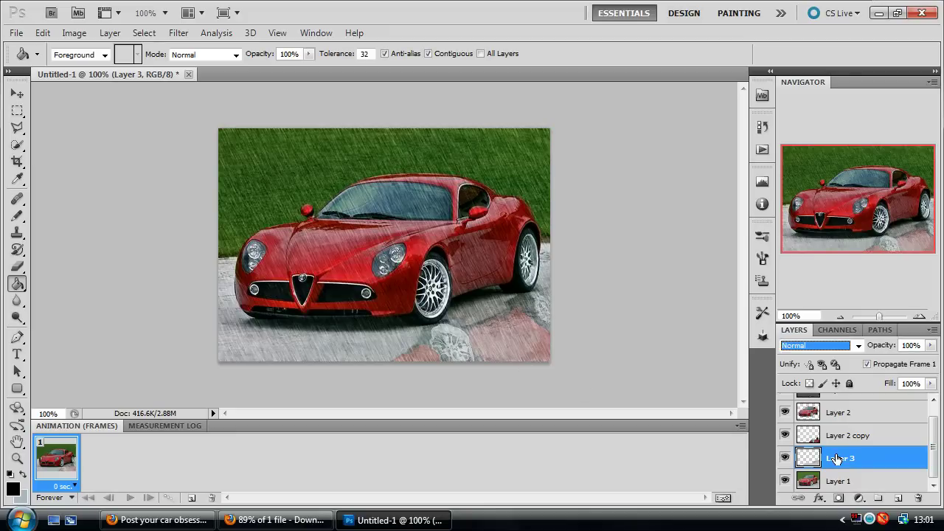
left_click(819, 346)
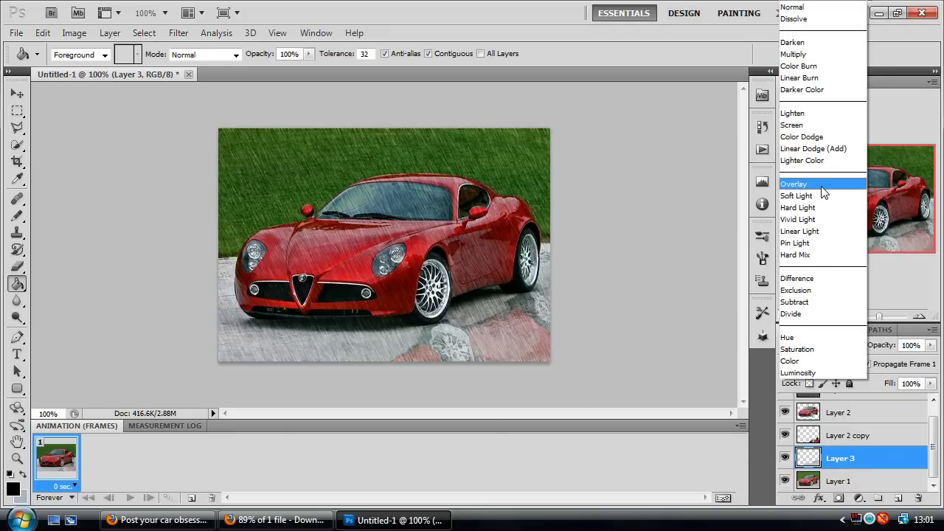
left_click(822, 186)
left_click(815, 345)
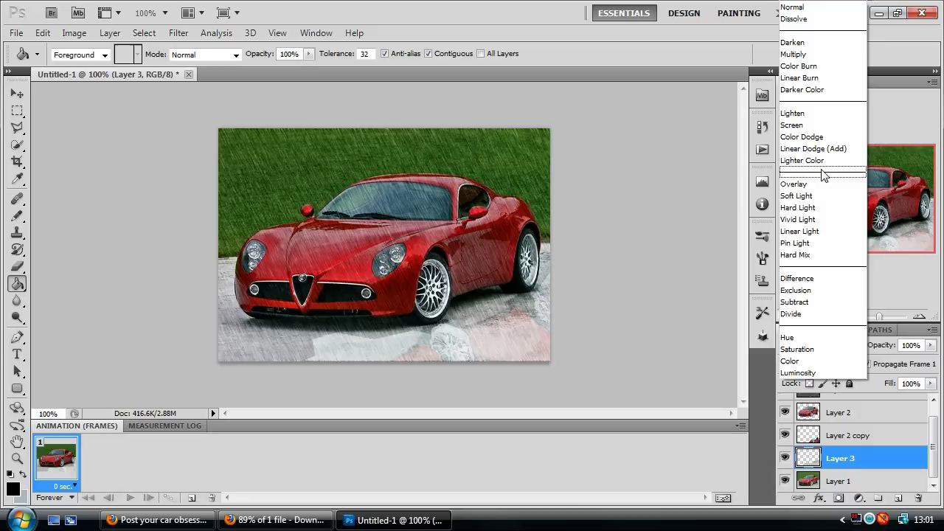
left_click(810, 43)
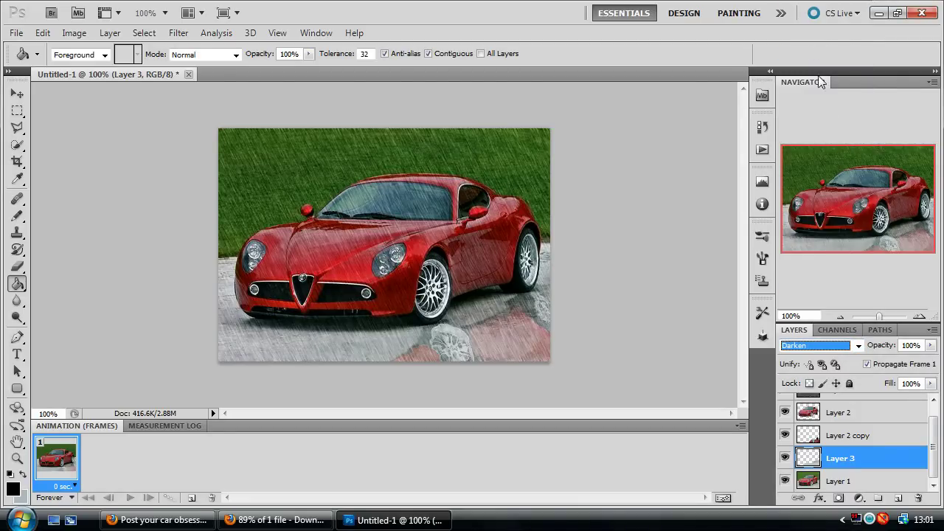
left_click(858, 345)
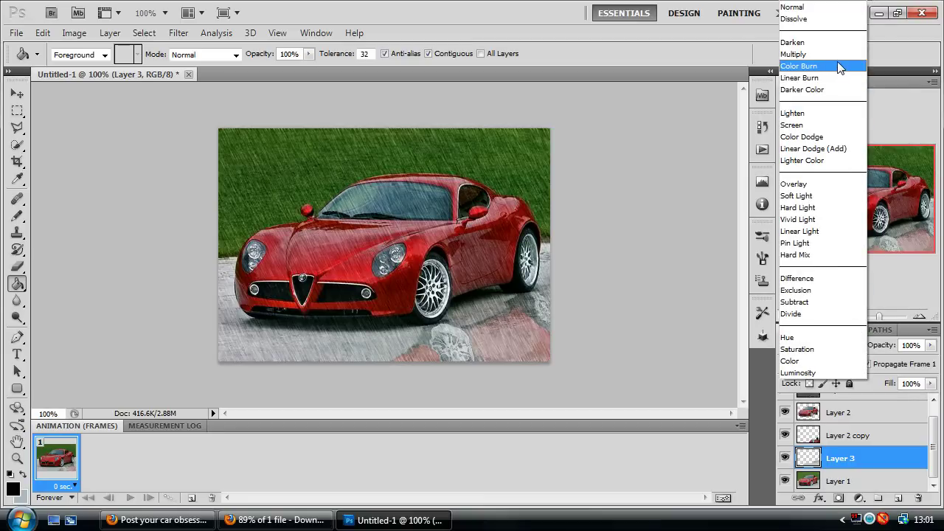
left_click(837, 59)
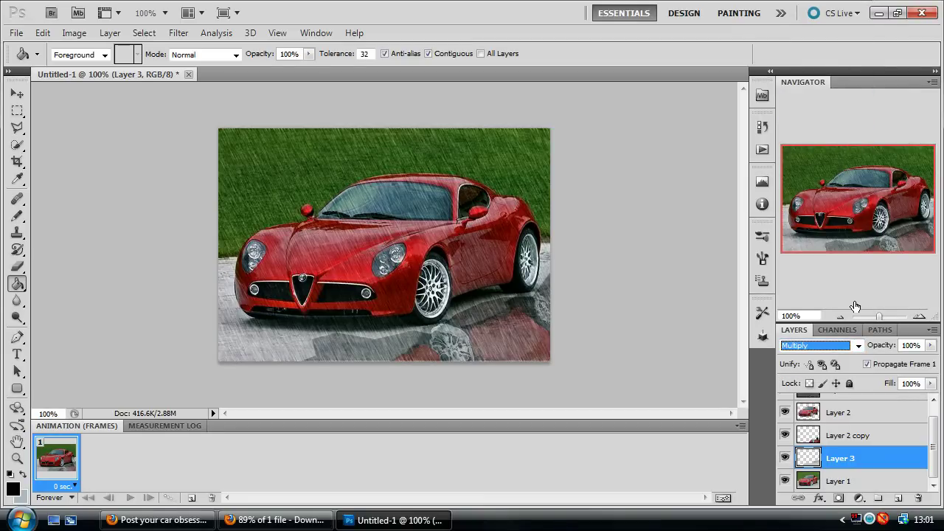
- Set Layer 3 to Color Burn blending at 70% opacity
key("Down")
key("Down")
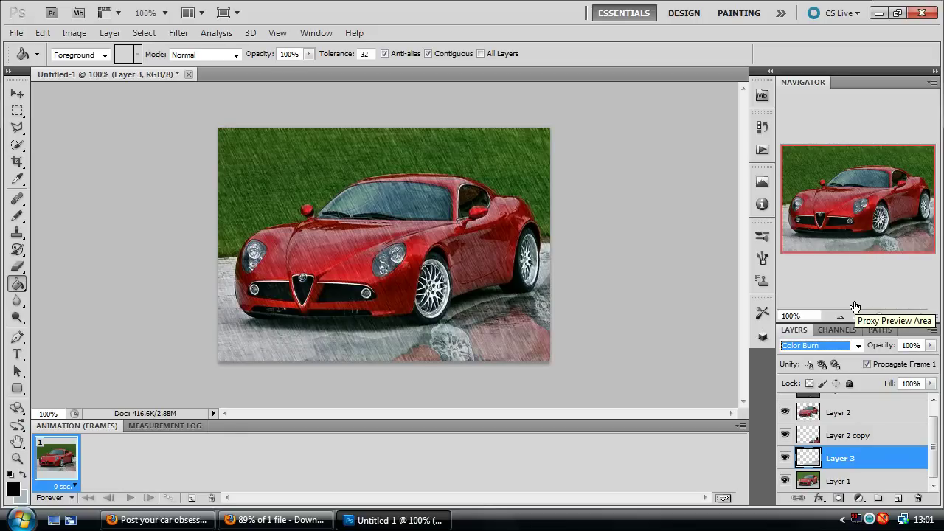
key("Up")
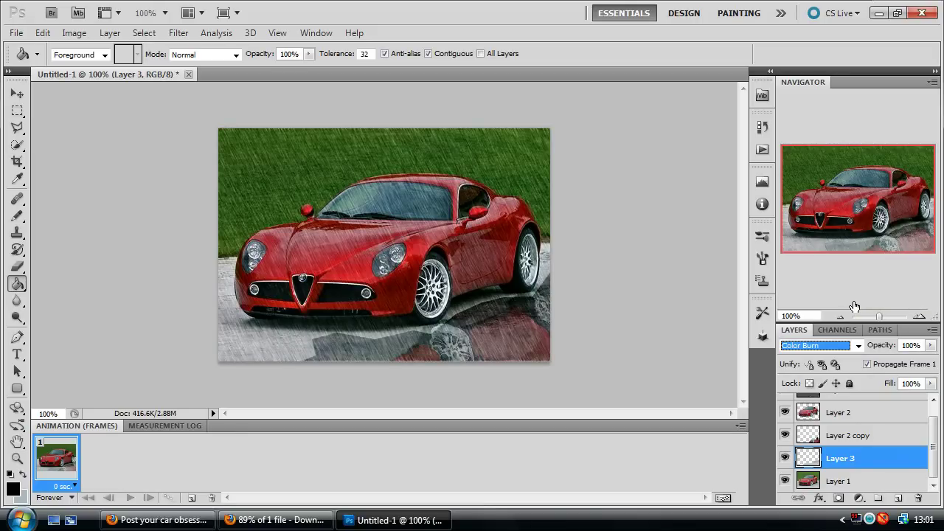
left_click(931, 345)
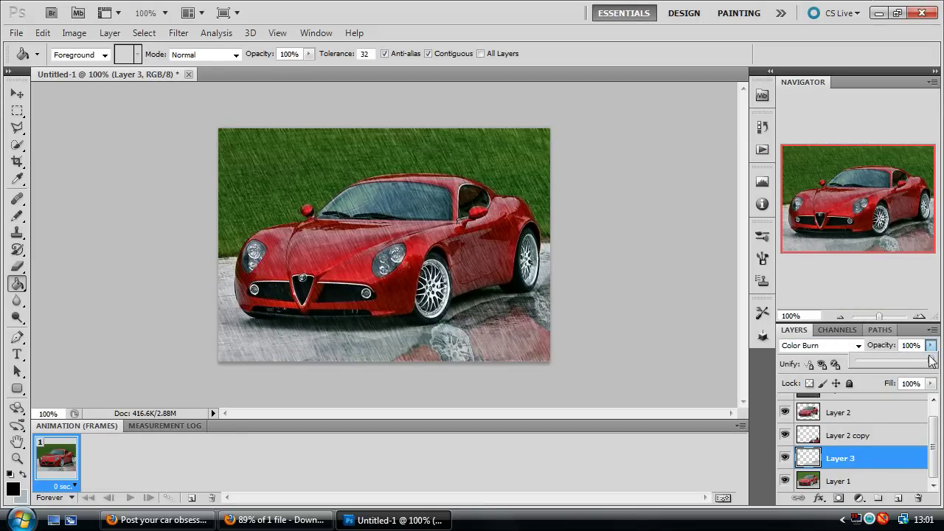
left_click_drag(933, 362, 914, 359)
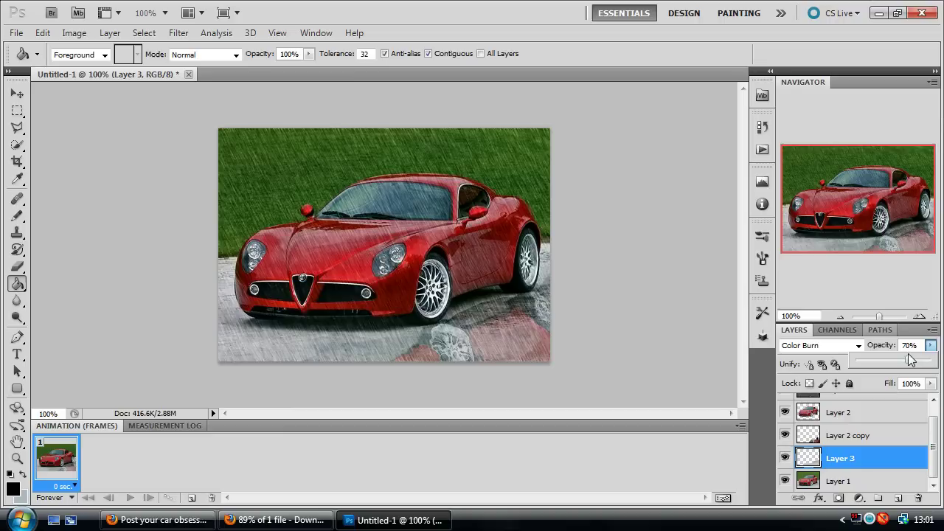
- With a 45-pixel Blur brush, soften the car's lower edge from front bumper to rear wheel
left_click(17, 301)
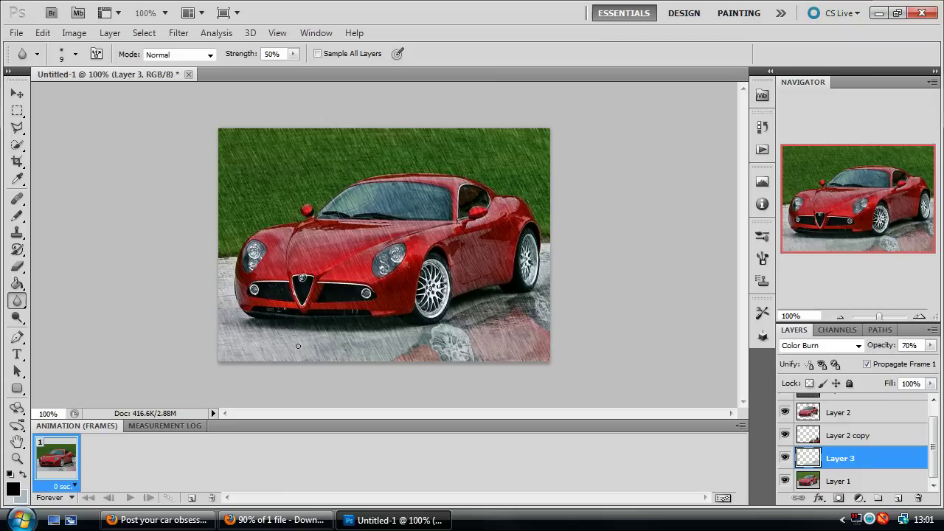
key("bracketright")
key("bracketright")
key("bracketright")
key("bracketright")
key("bracketright")
mouse_move(350, 332)
left_mouse_down()
mouse_move(393, 334)
mouse_move(439, 321)
mouse_move(549, 276)
mouse_move(563, 259)
mouse_move(532, 274)
left_mouse_up()
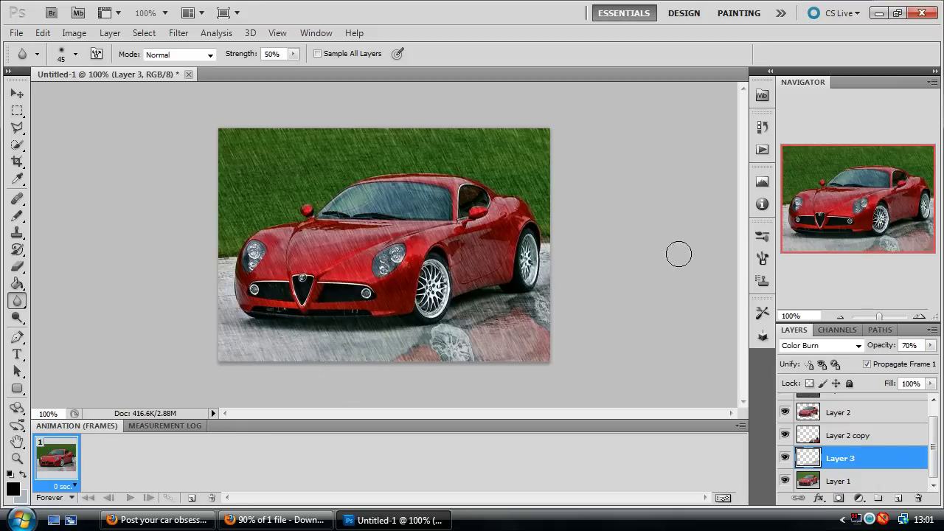